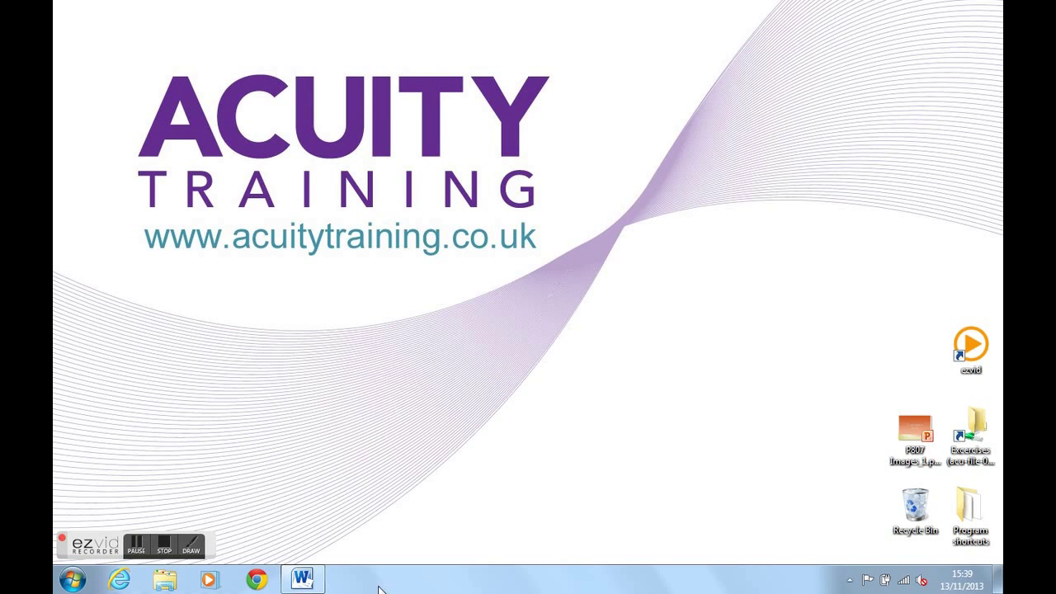
Return to the Word manual and select the Trademark Acknowledgments section through the Screen Shots line.
{"action": "left_click", "coordinate": [302, 579]}
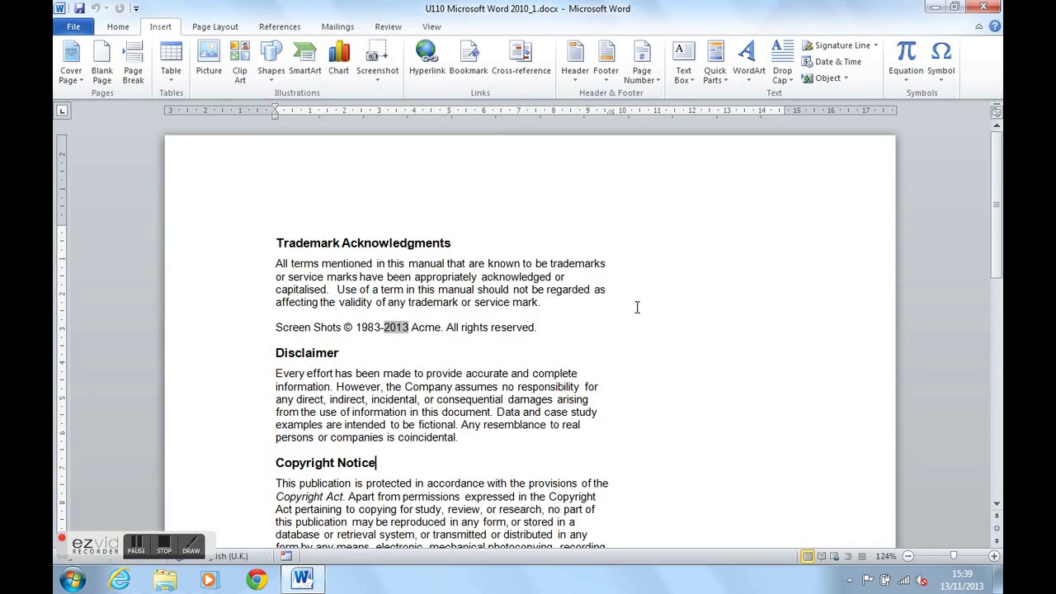
{"action": "left_click", "coordinate": [638, 307]}
{"action": "left_click_drag", "start_coordinate": [247, 247], "coordinate": [247, 333]}
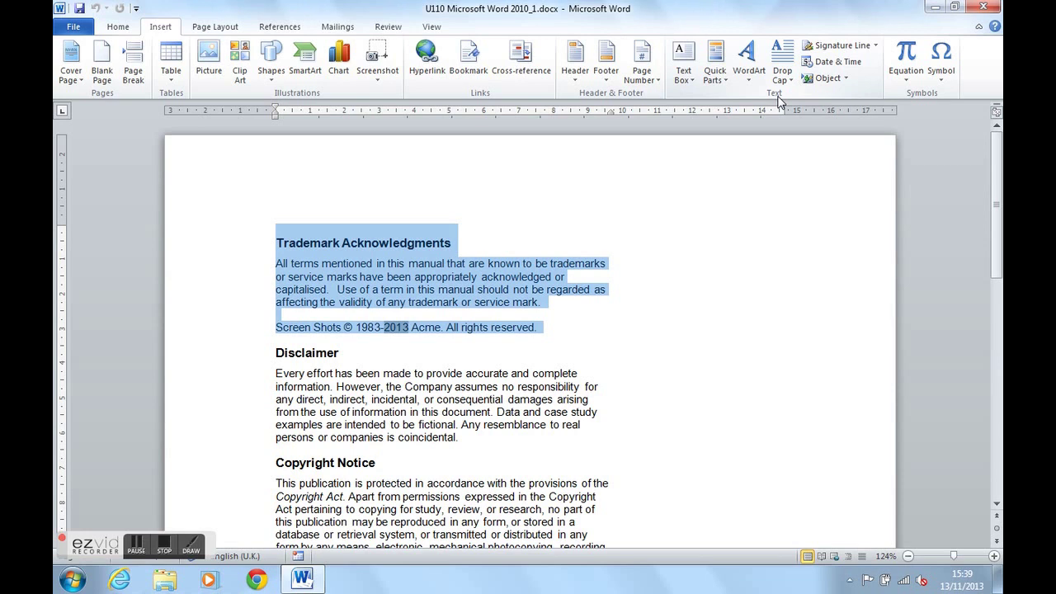
Save the selection as a 'Trademark Acknowledgments' building block in Quick Parts, category General.
{"action": "left_click", "coordinate": [716, 74]}
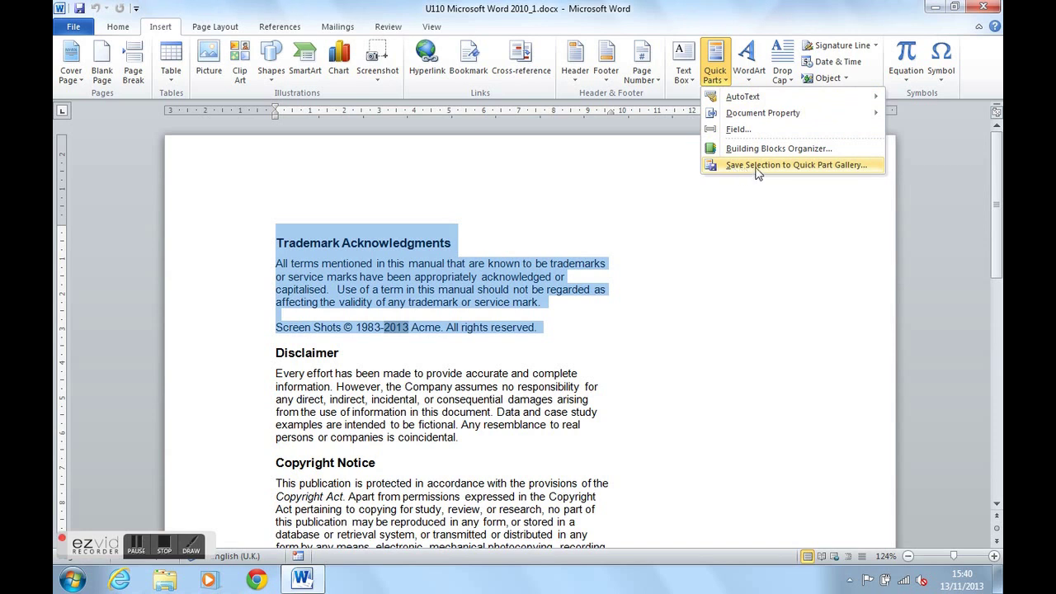
{"action": "left_click", "coordinate": [858, 165]}
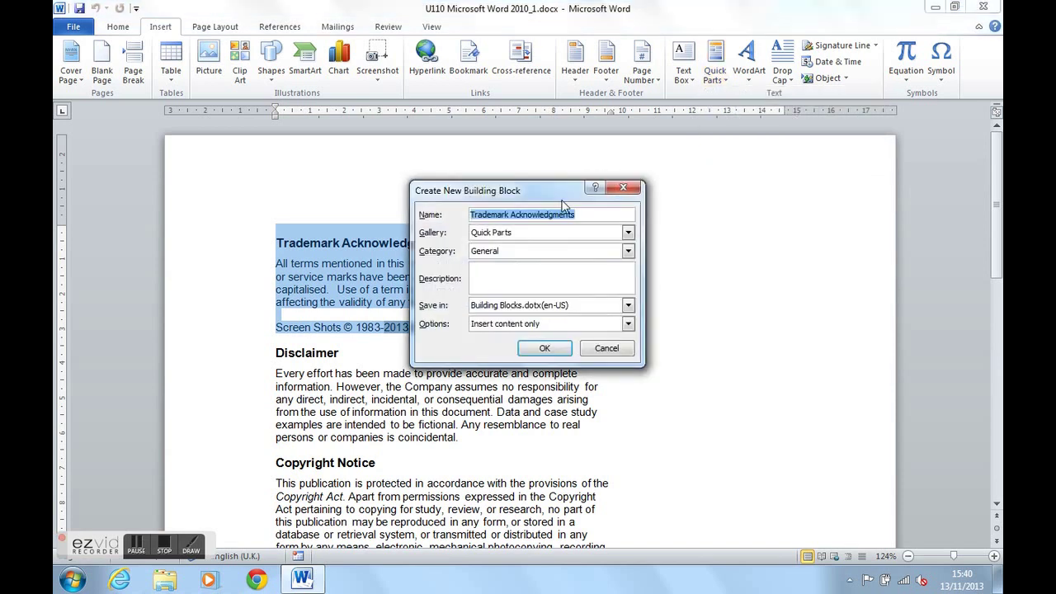
{"action": "mouse_move", "coordinate": [589, 183]}
{"action": "left_mouse_down"}
{"action": "mouse_move", "coordinate": [752, 188]}
{"action": "mouse_move", "coordinate": [775, 173]}
{"action": "left_mouse_up"}
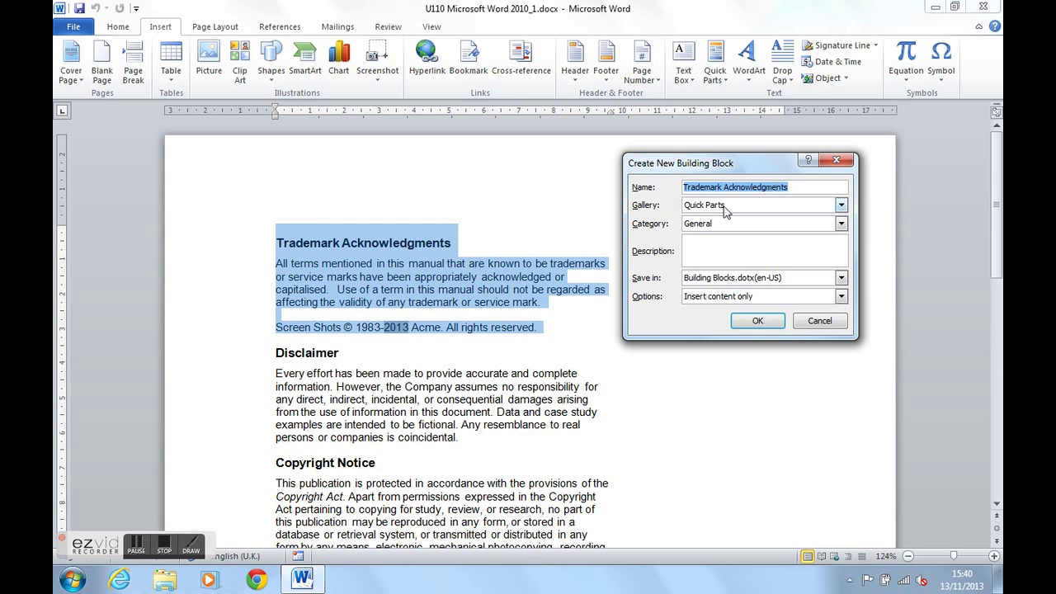
{"action": "left_click", "coordinate": [842, 206]}
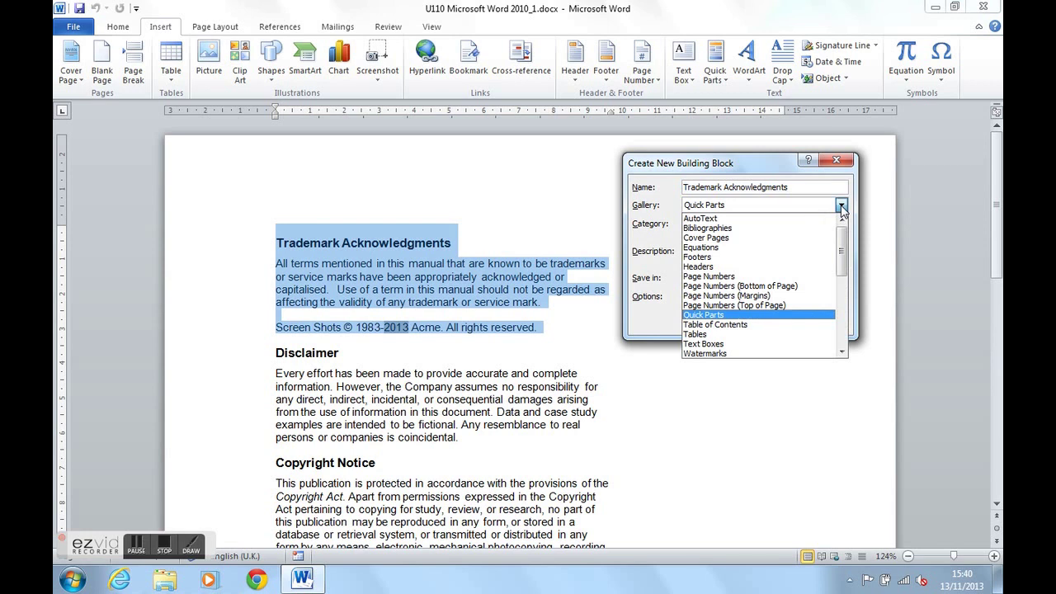
{"action": "left_click", "coordinate": [841, 206]}
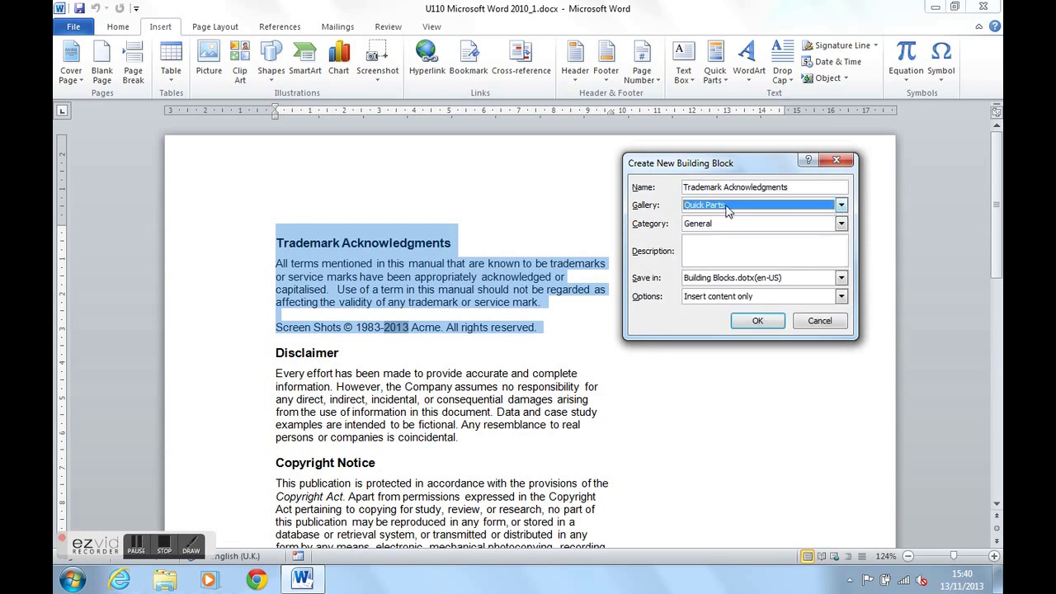
{"action": "left_click", "coordinate": [840, 226]}
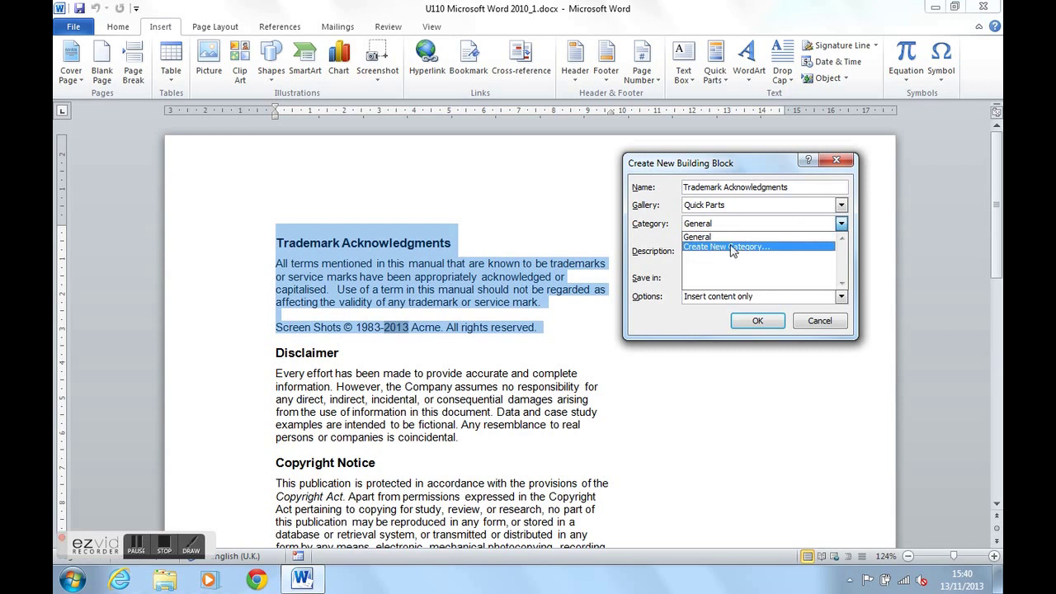
{"action": "left_click", "coordinate": [740, 236]}
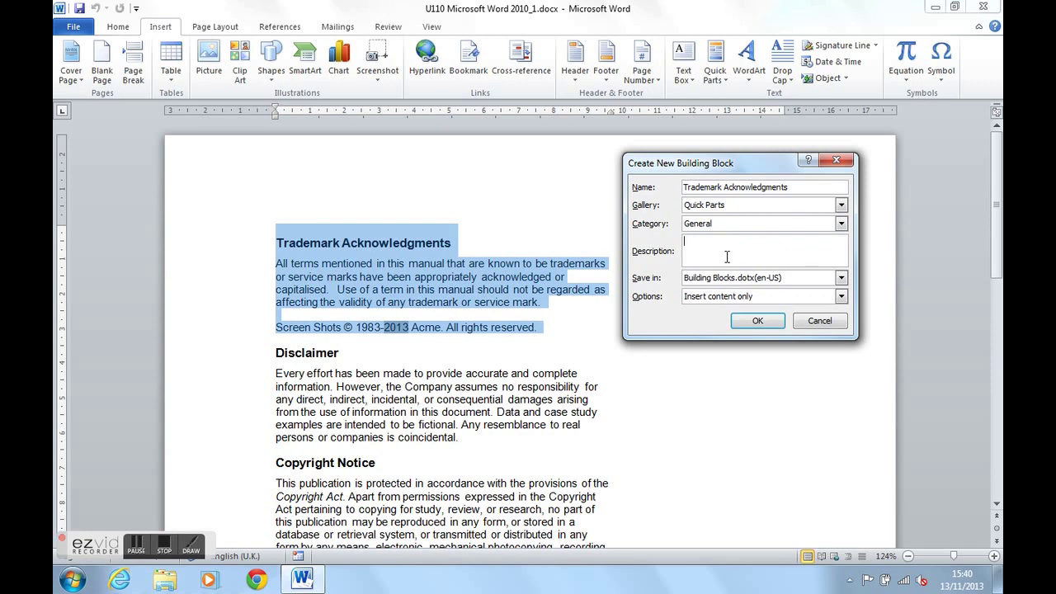
{"action": "left_click", "coordinate": [758, 321]}
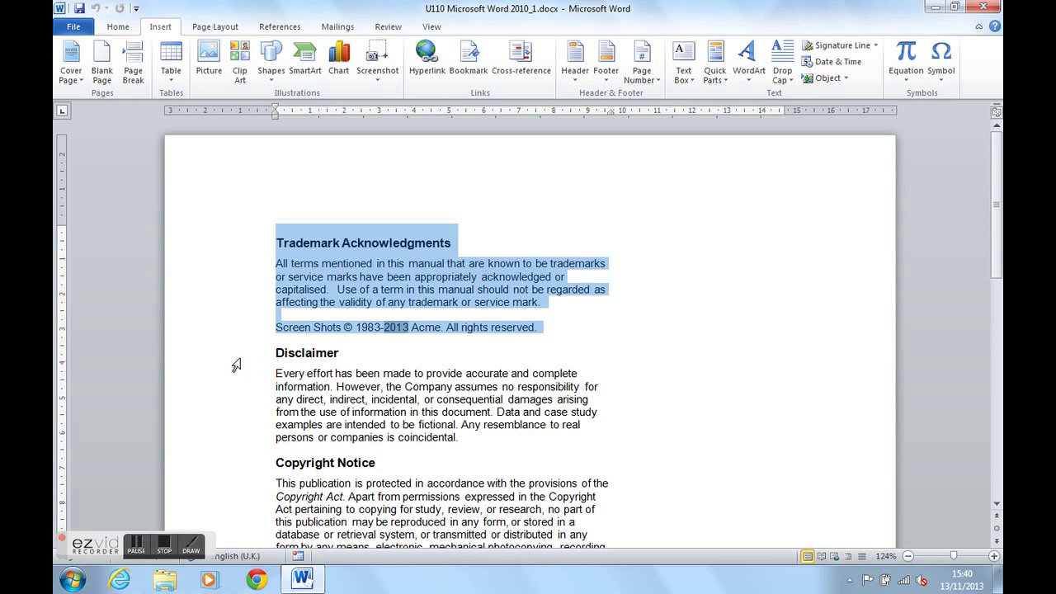
Select the Disclaimer heading and paragraph and save it as a Quick Part.
{"action": "left_click_drag", "start_coordinate": [236, 366], "coordinate": [237, 443]}
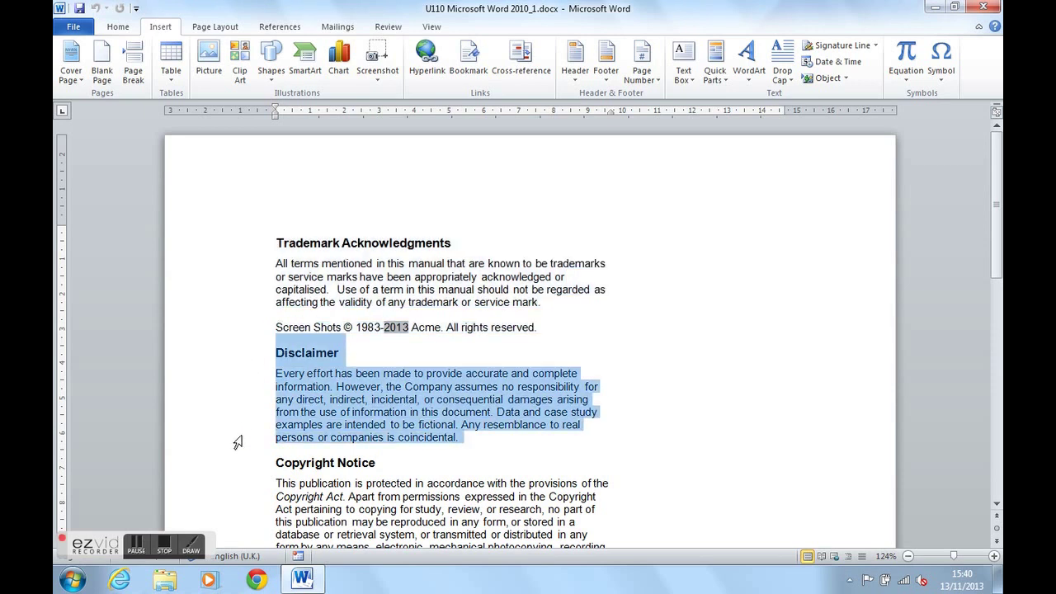
{"action": "left_click", "coordinate": [714, 74]}
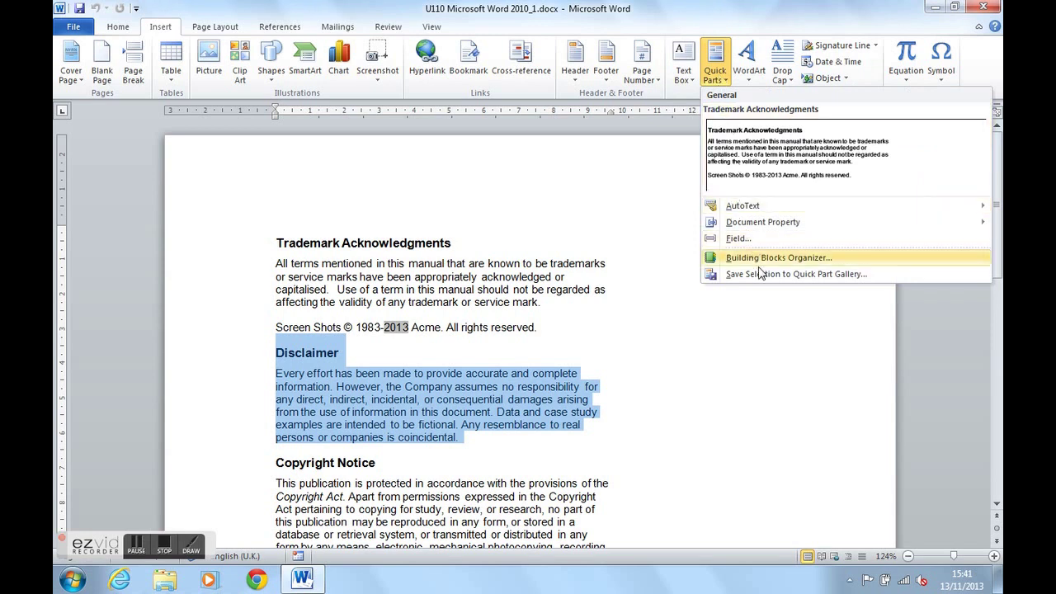
{"action": "left_click", "coordinate": [765, 274]}
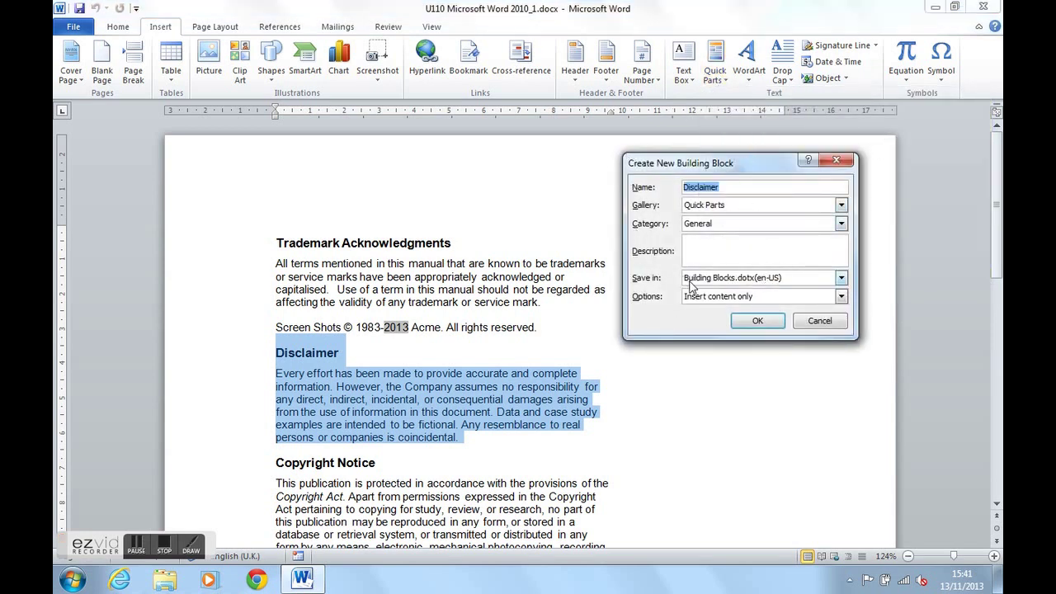
{"action": "left_click", "coordinate": [761, 323]}
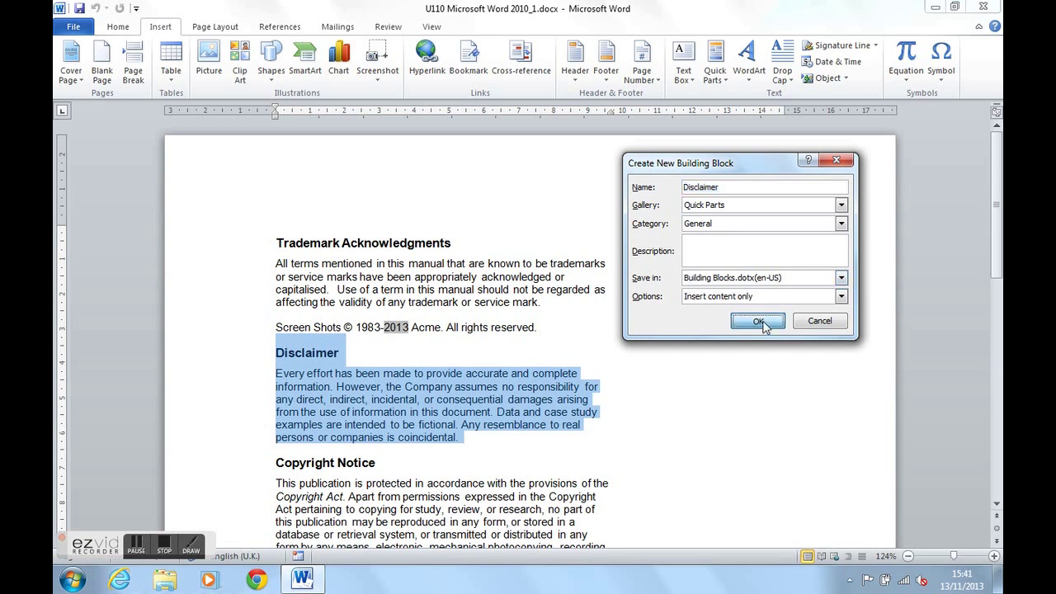
Select the Copyright Notice text and save it as the 'Copyright Notice' Quick Part.
{"action": "scroll", "coordinate": [726, 318], "scroll_direction": "down", "scroll_amount": 3}
{"action": "left_click_drag", "start_coordinate": [242, 334], "coordinate": [246, 434]}
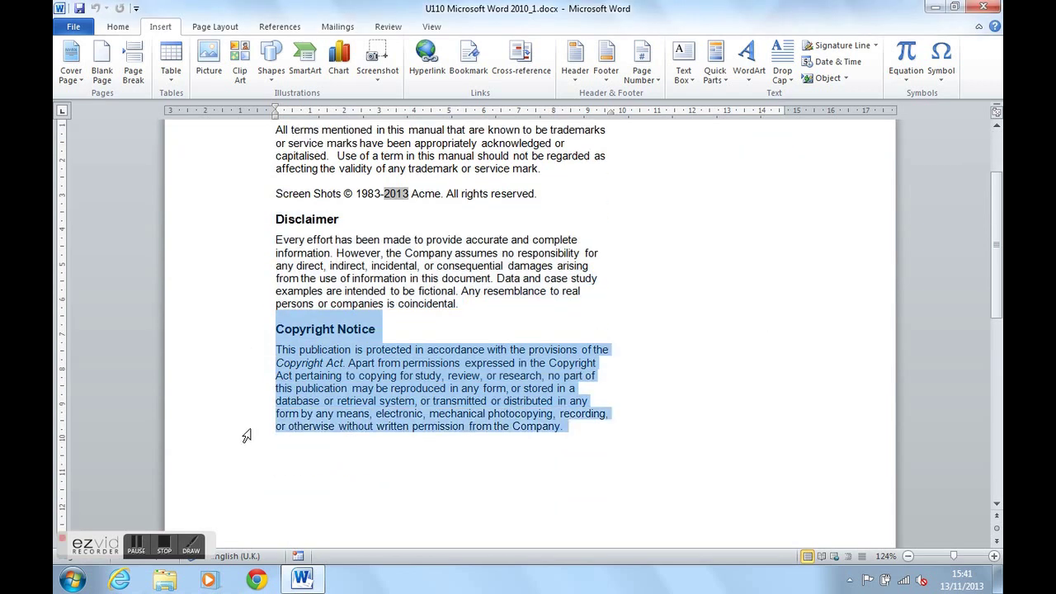
{"action": "left_click", "coordinate": [721, 70]}
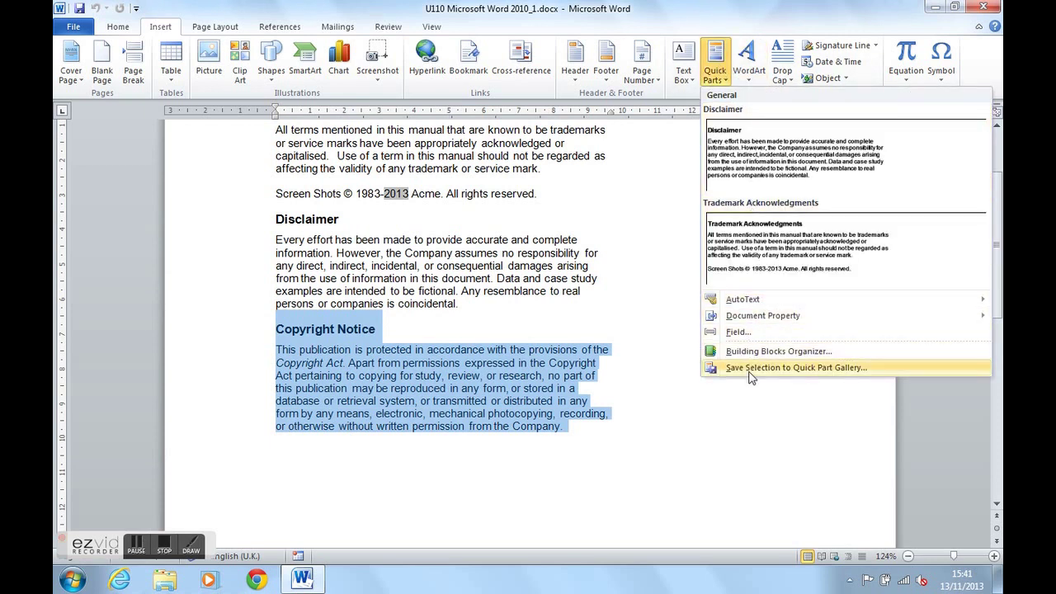
{"action": "left_click", "coordinate": [751, 371]}
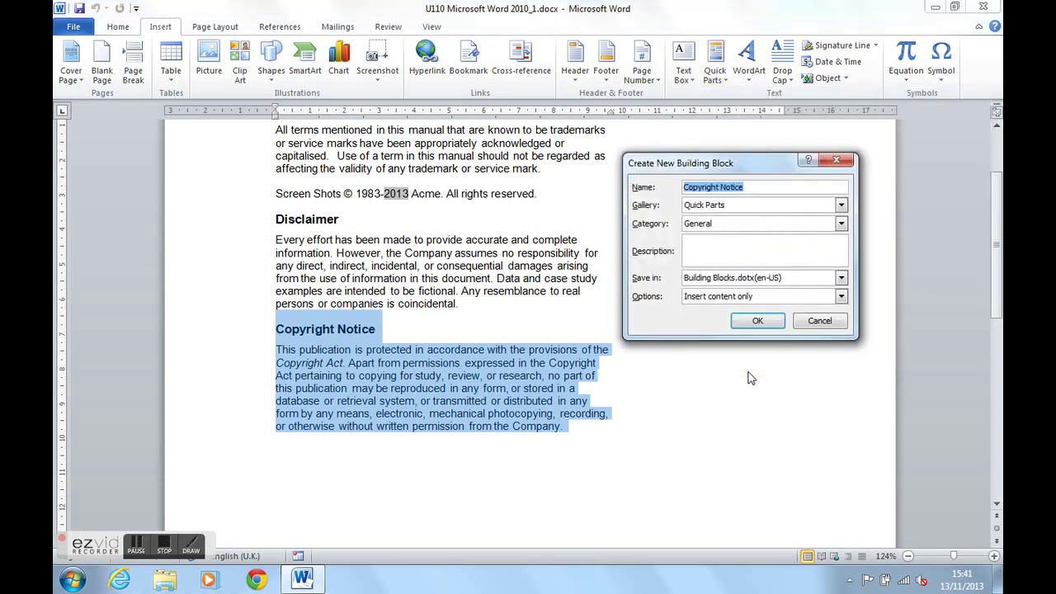
{"action": "left_click", "coordinate": [754, 323]}
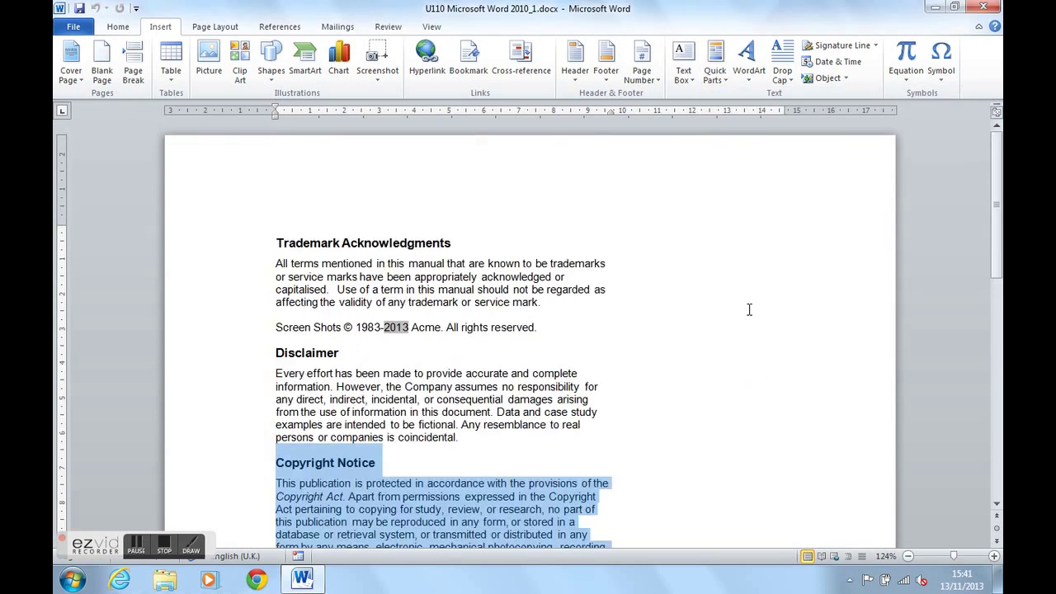
Scroll back up and close the manual document with Ctrl+W.
{"action": "scroll", "coordinate": [747, 313], "scroll_direction": "up", "scroll_amount": 3}
{"action": "key", "text": "ctrl+w"}
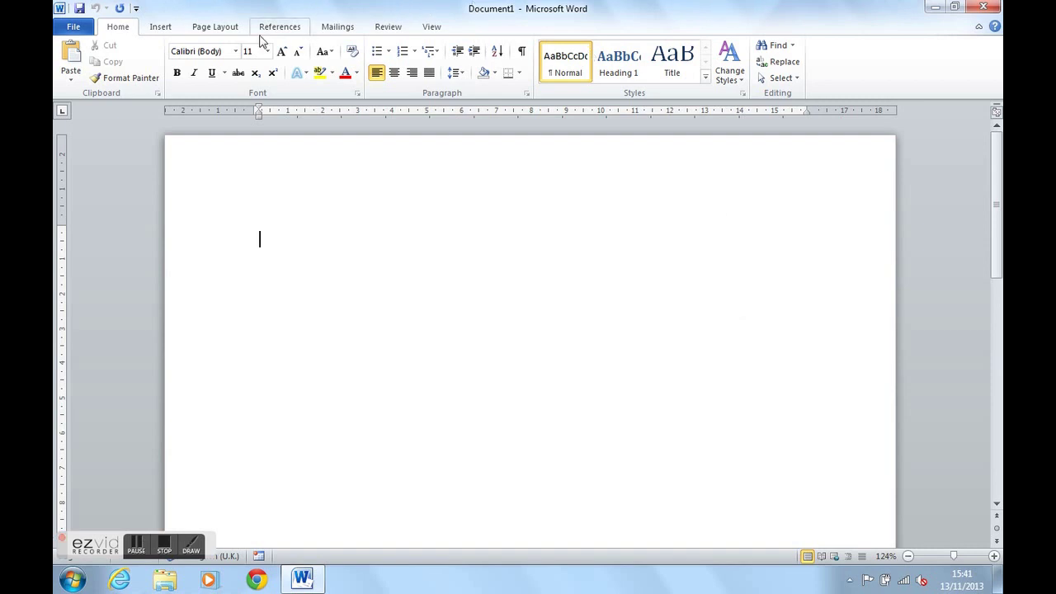
Insert the Copyright Notice, Disclaimer and Trademark Acknowledgments Quick Parts into Document1.
{"action": "left_click", "coordinate": [165, 29]}
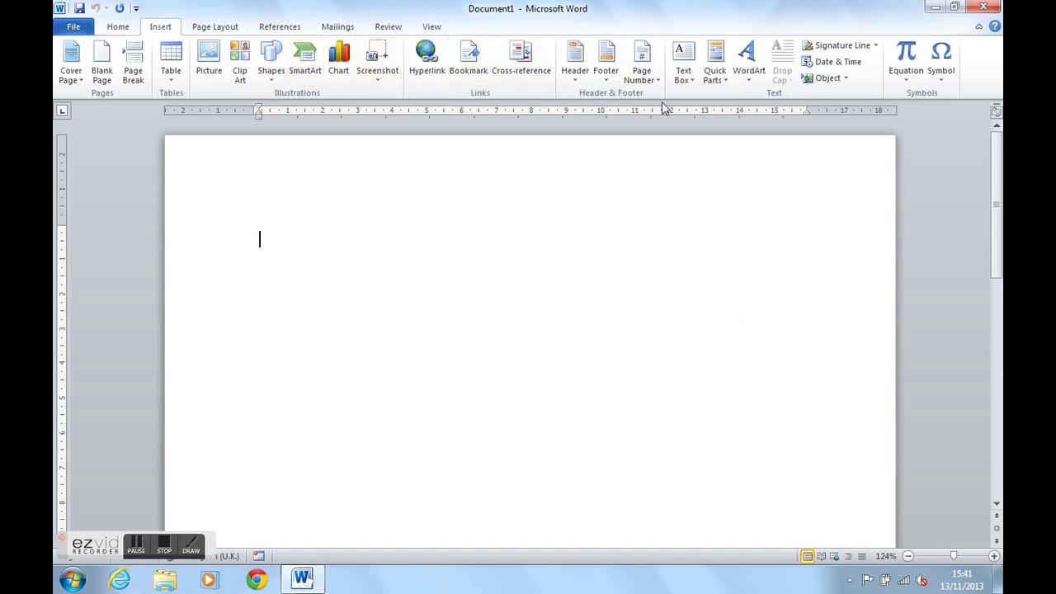
{"action": "left_click", "coordinate": [714, 68]}
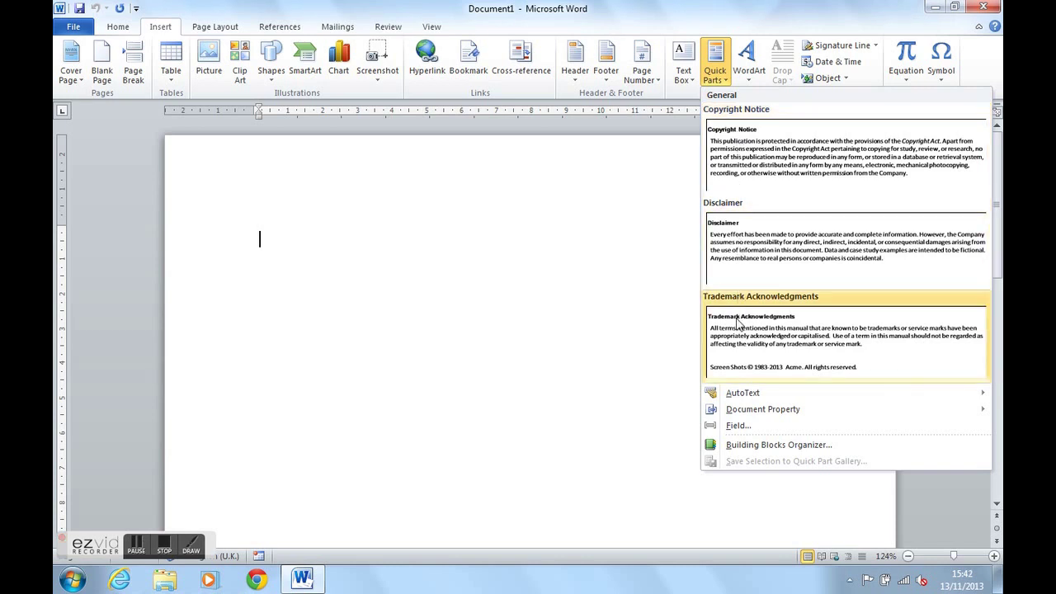
{"action": "left_click", "coordinate": [735, 158]}
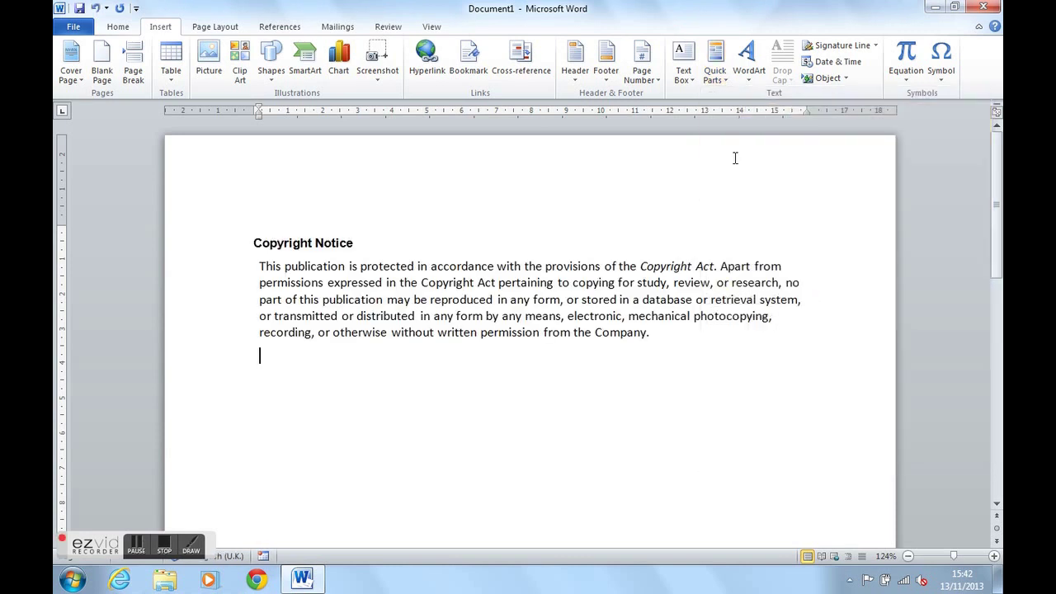
{"action": "left_click", "coordinate": [714, 62]}
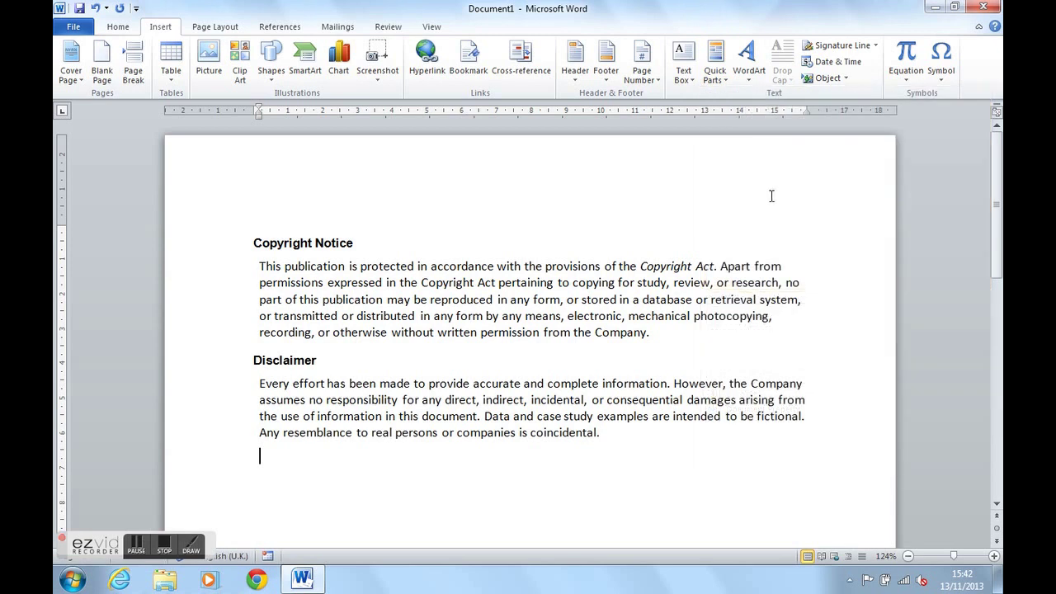
{"action": "left_click", "coordinate": [725, 82]}
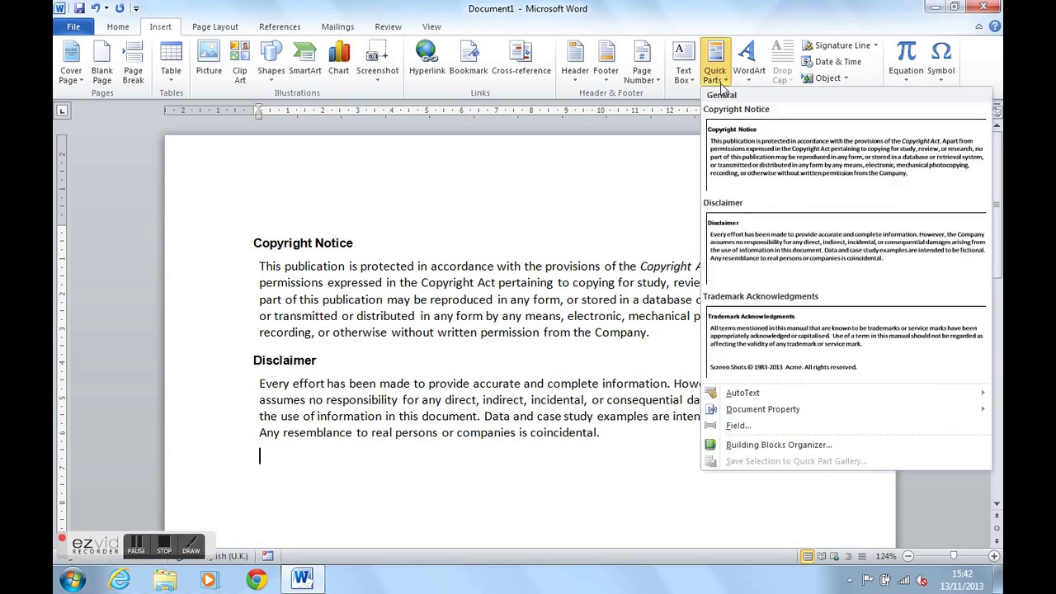
{"action": "left_click", "coordinate": [792, 338]}
{"action": "scroll", "coordinate": [787, 330], "scroll_direction": "up", "scroll_amount": 4}
{"action": "scroll", "coordinate": [679, 245], "scroll_direction": "up", "scroll_amount": 5}
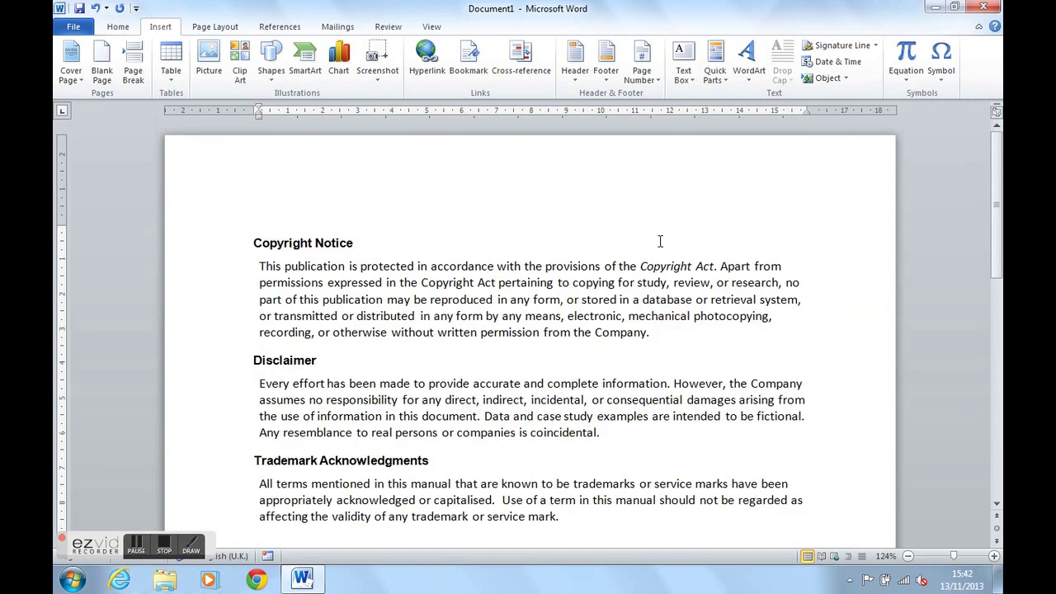
{"action": "scroll", "coordinate": [338, 319], "scroll_direction": "down", "scroll_amount": 2}
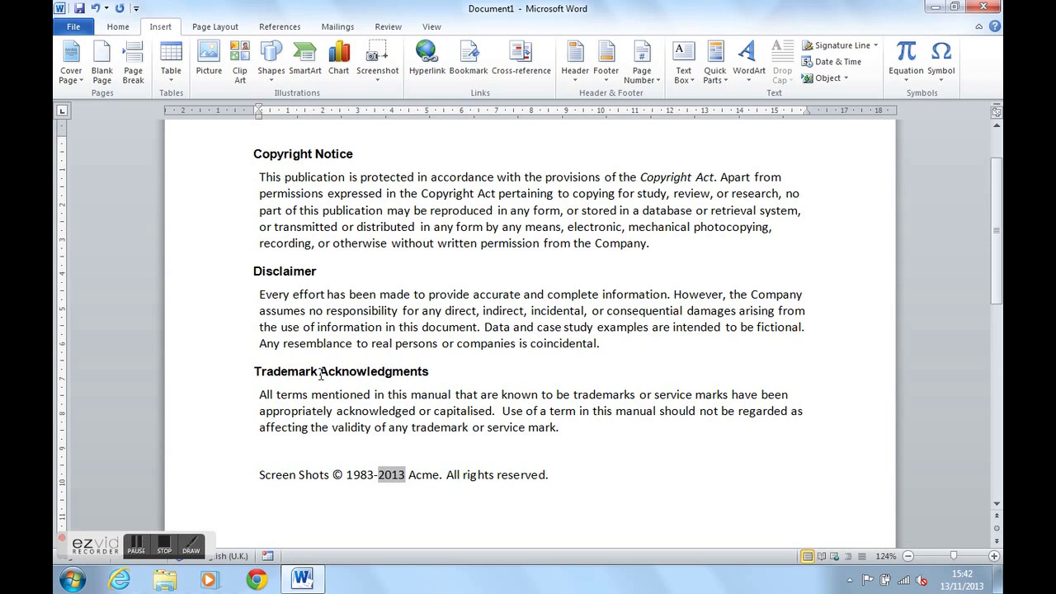
Create blank Document2 and bring up the Quick Parts button's Quick Access Toolbar option.
{"action": "key", "text": "ctrl+n"}
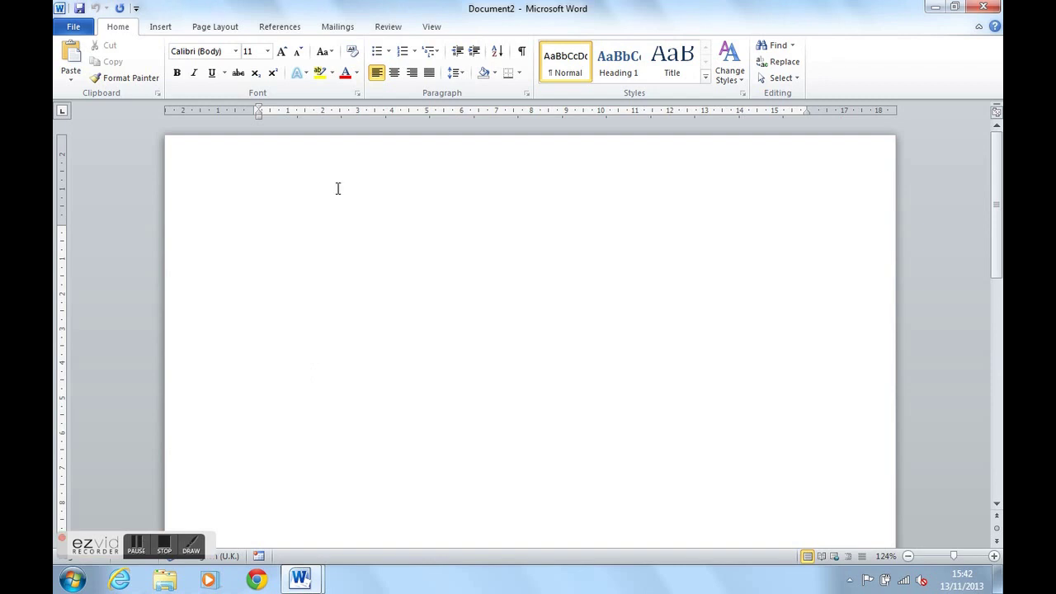
{"action": "left_click", "coordinate": [160, 27]}
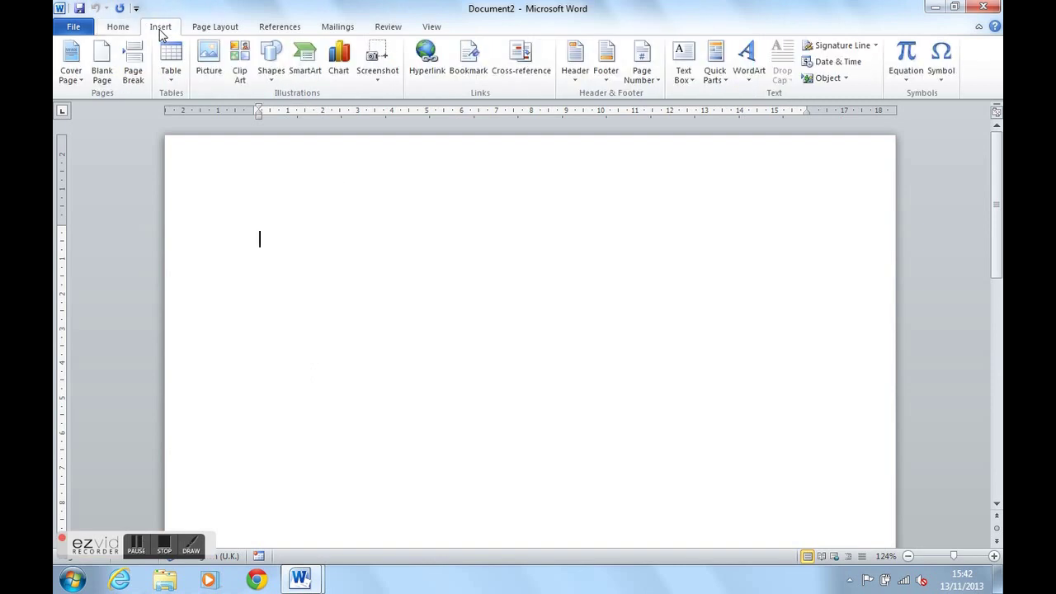
{"action": "right_click", "coordinate": [714, 66]}
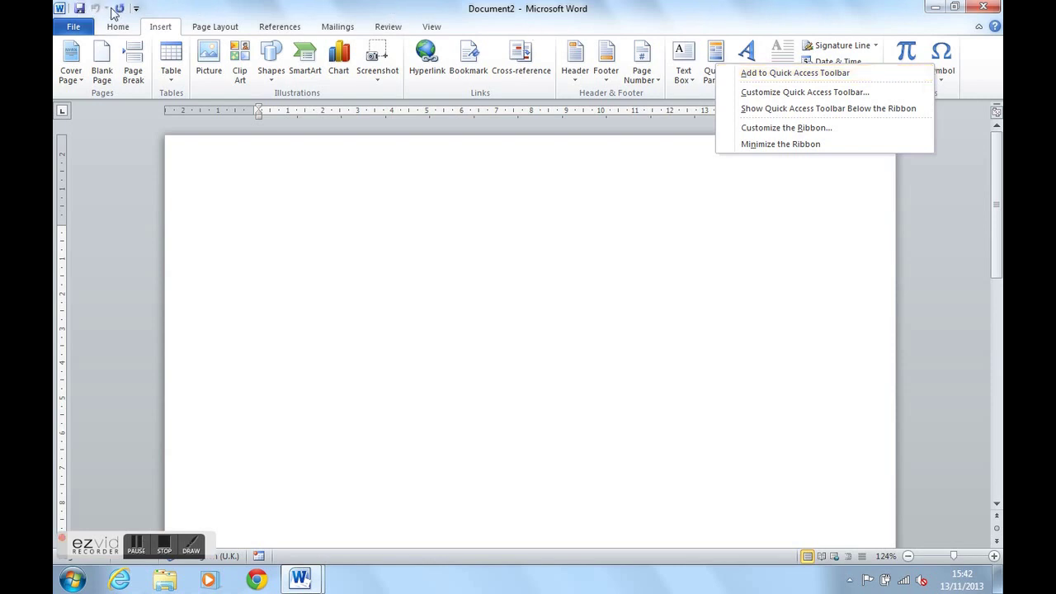
Pin Quick Parts to the Quick Access Toolbar and insert Copyright Notice into Document2 from there.
{"action": "left_click", "coordinate": [749, 75]}
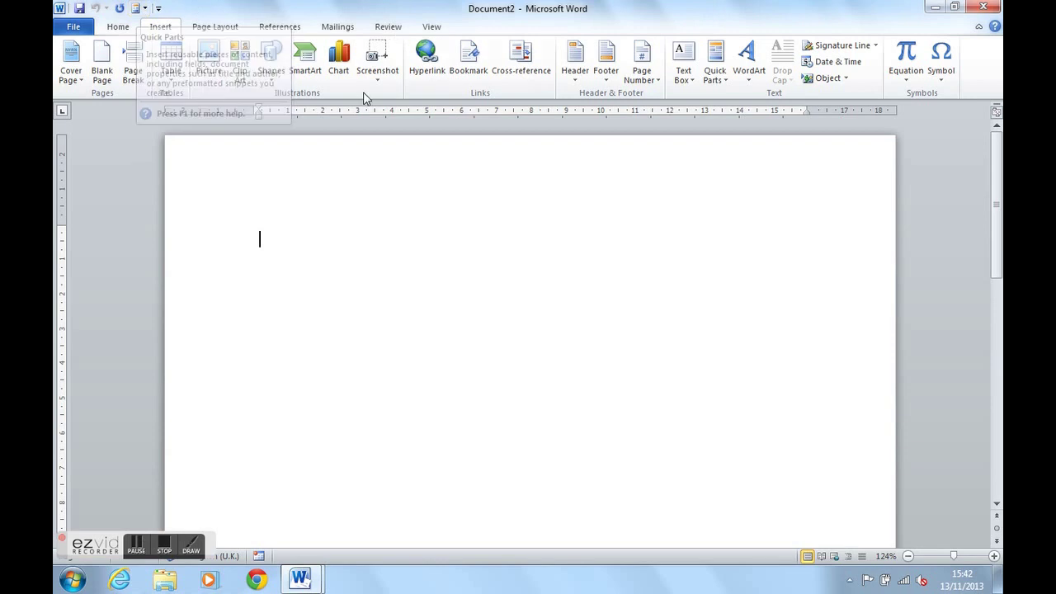
{"action": "left_click", "coordinate": [137, 9]}
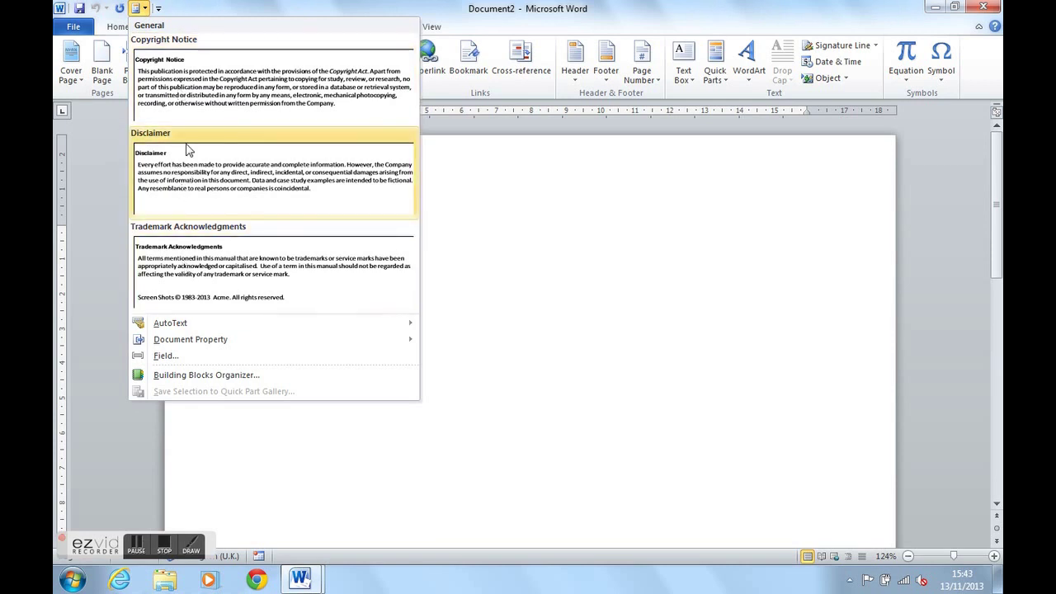
{"action": "left_click", "coordinate": [187, 93]}
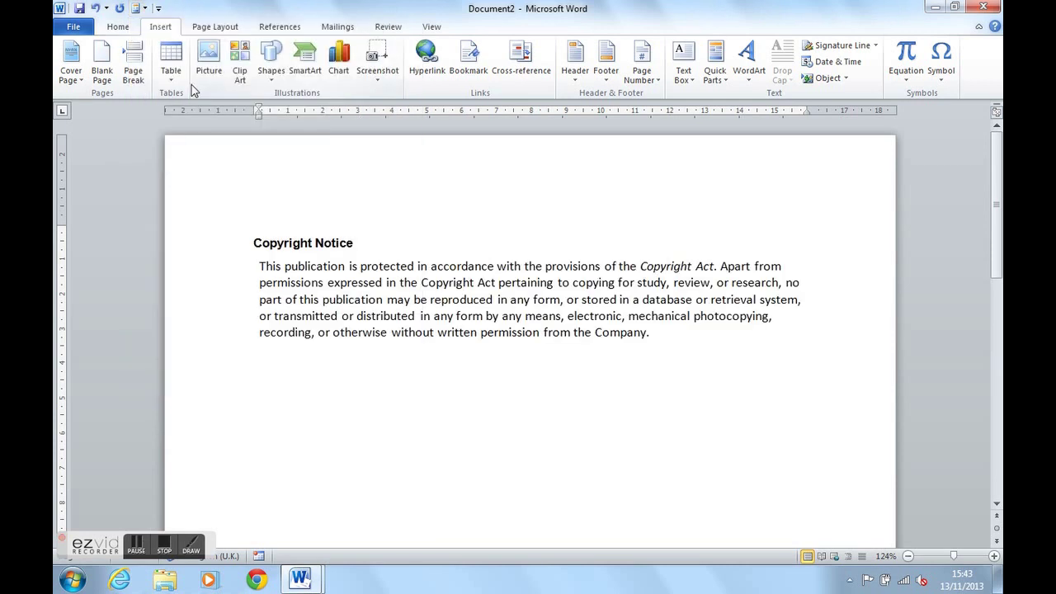